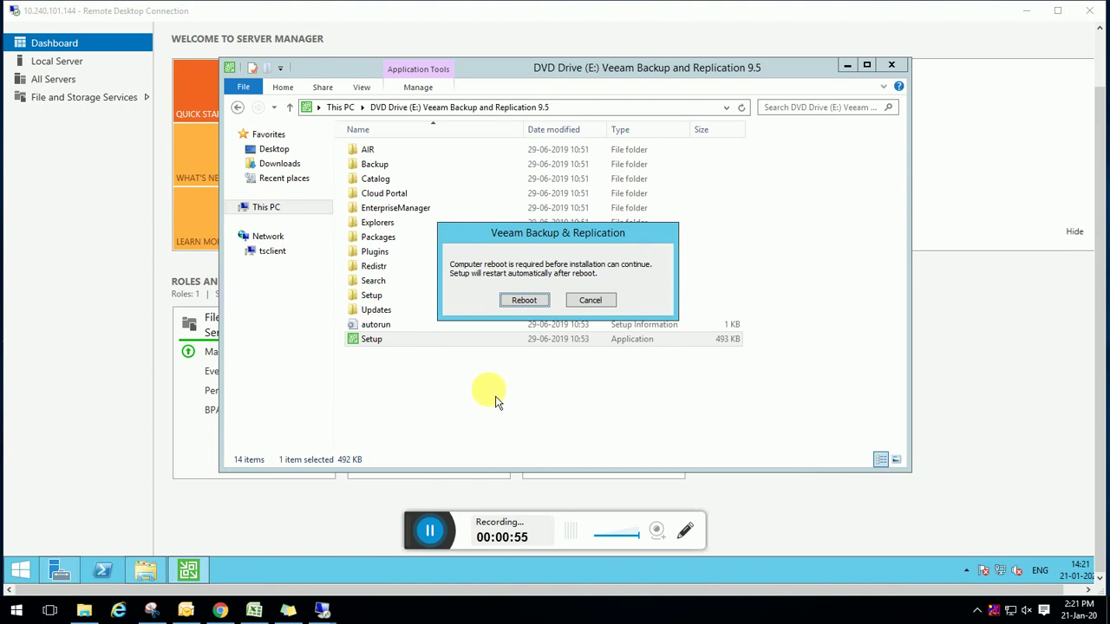
Step: Reboot the server to continue the Veeam installation and run a continuous ping to 10.240.101.144 from a local command prompt
{"action": "left_click", "coordinate": [530, 305]}
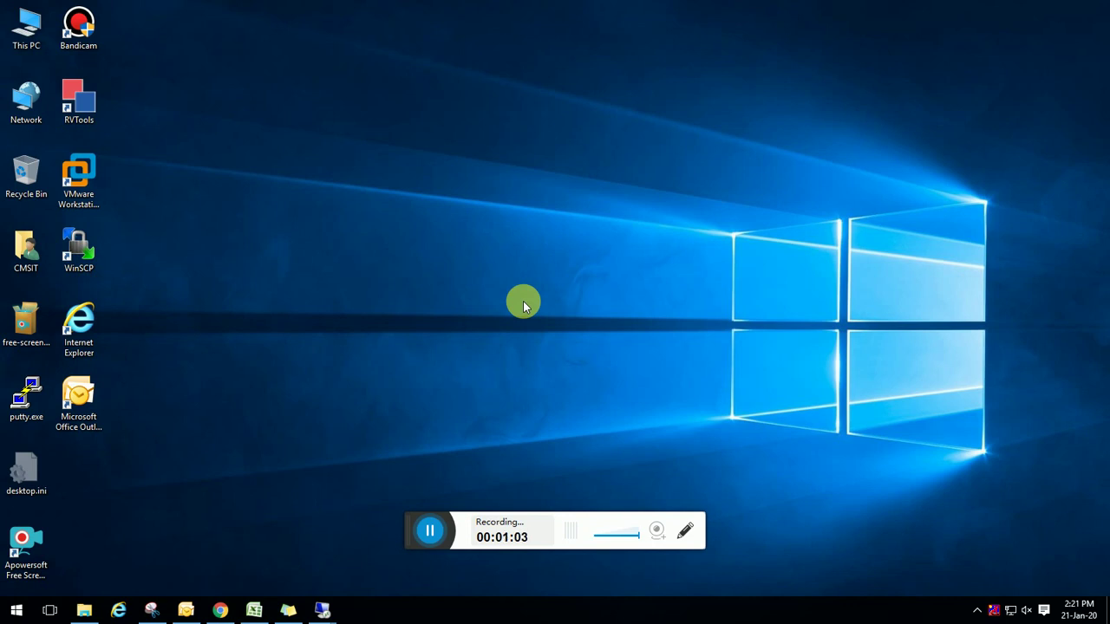
{"action": "key", "text": "super+r"}
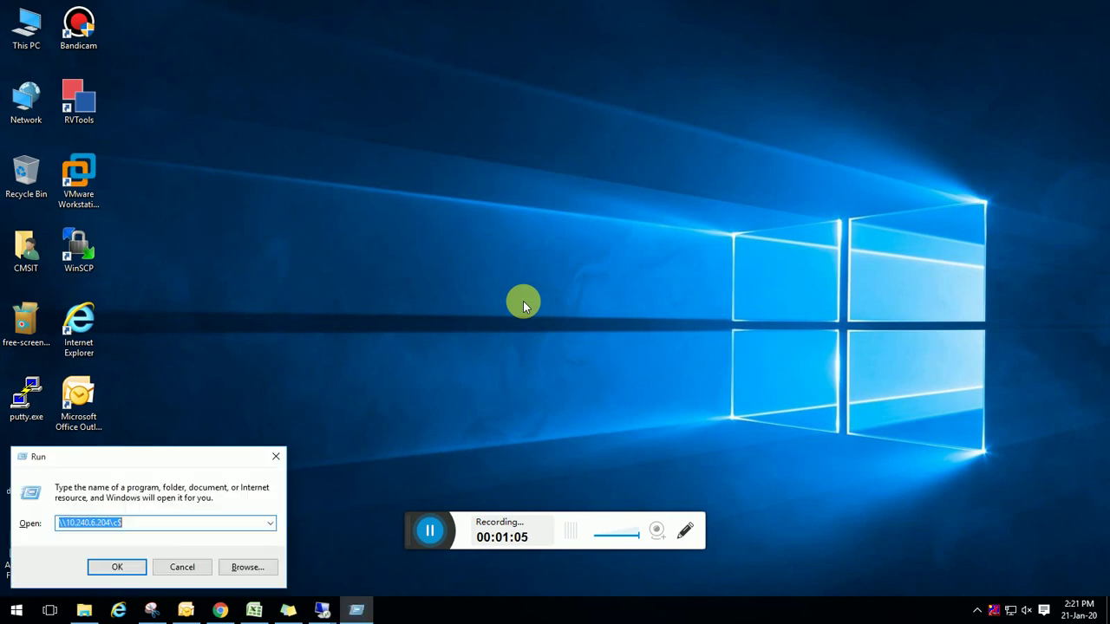
{"action": "type", "text": "cmd"}
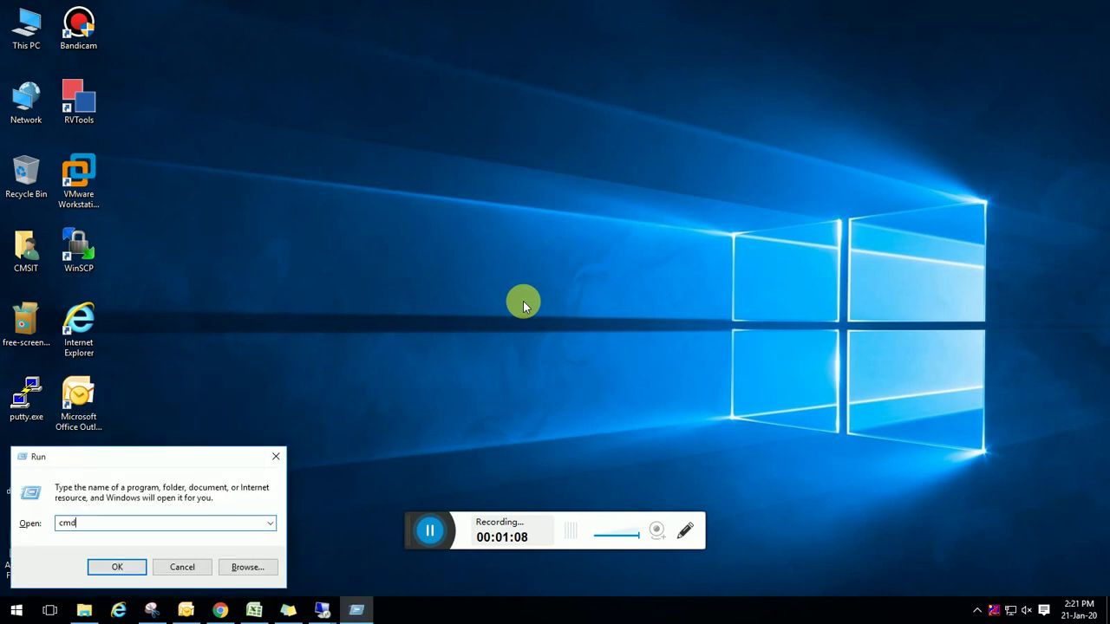
{"action": "key", "text": "Return"}
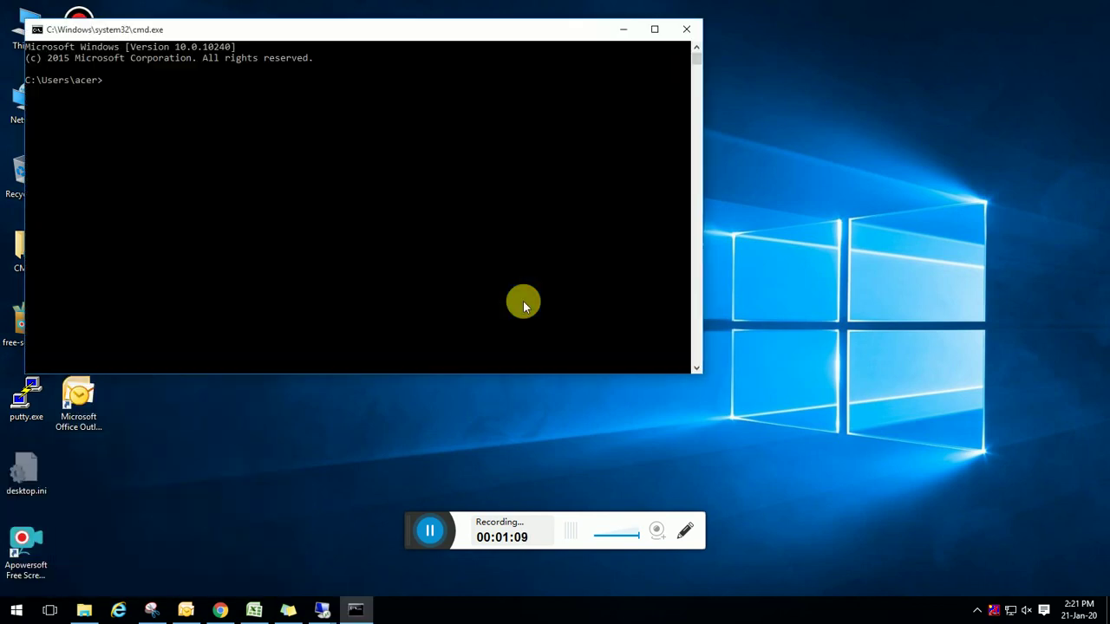
{"action": "type", "text": "ping 10.240.101.144 -t"}
{"action": "key", "text": "Return"}
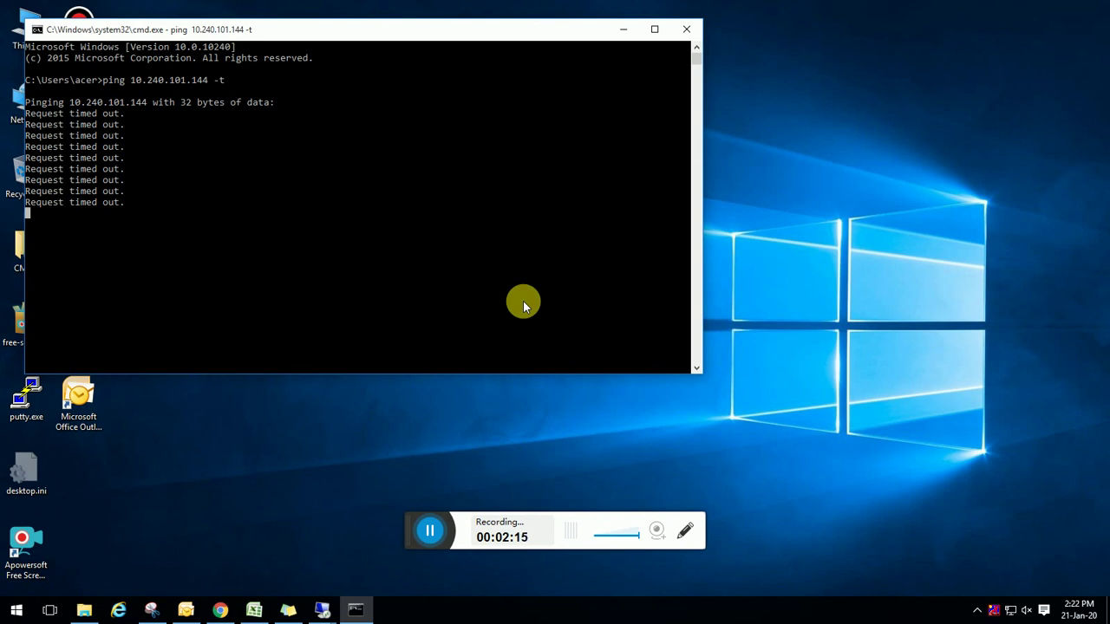
Step: Launch Remote Desktop Connection with mstsc and connect to 10.240.101.144, trusting the remote computer
{"action": "left_click", "coordinate": [14, 616]}
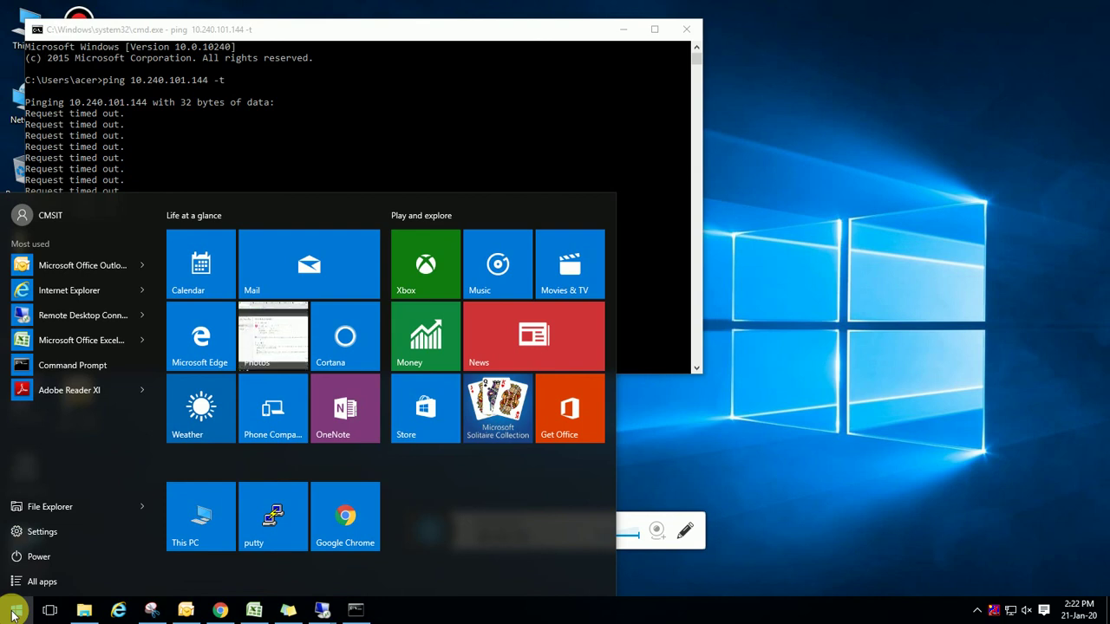
{"action": "key", "text": "super+r"}
{"action": "key", "text": "BackSpace"}
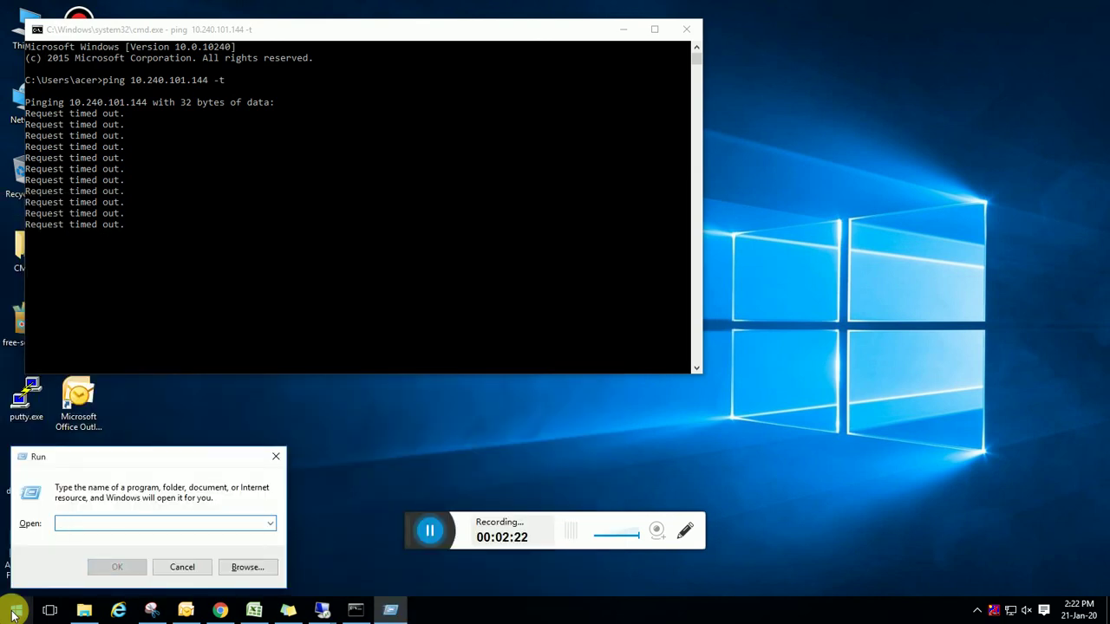
{"action": "type", "text": "mstsc"}
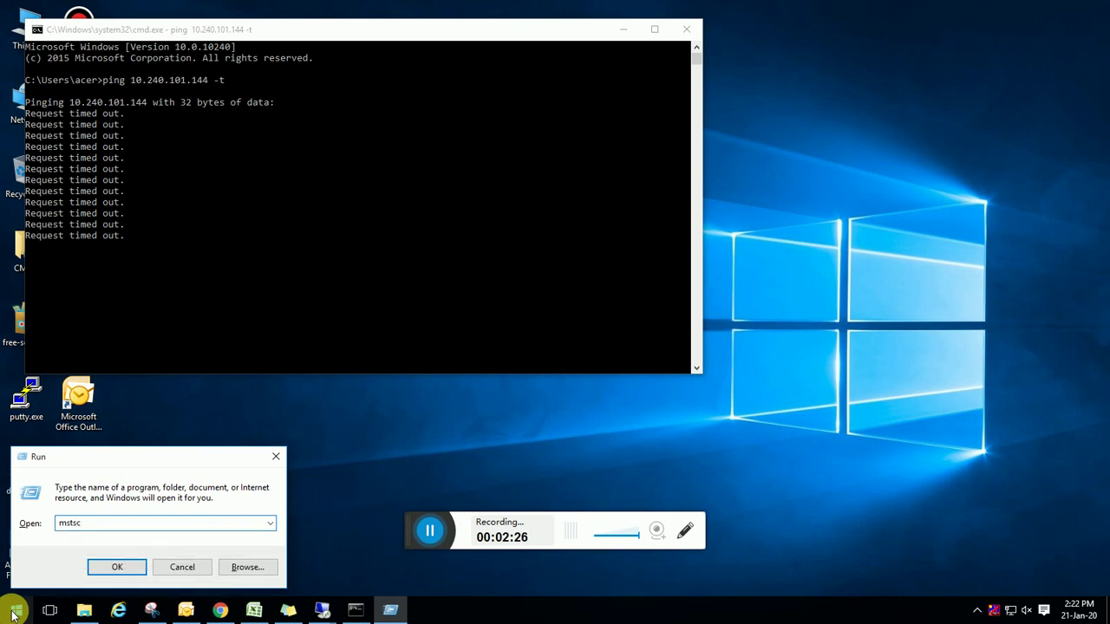
{"action": "left_click", "coordinate": [98, 571]}
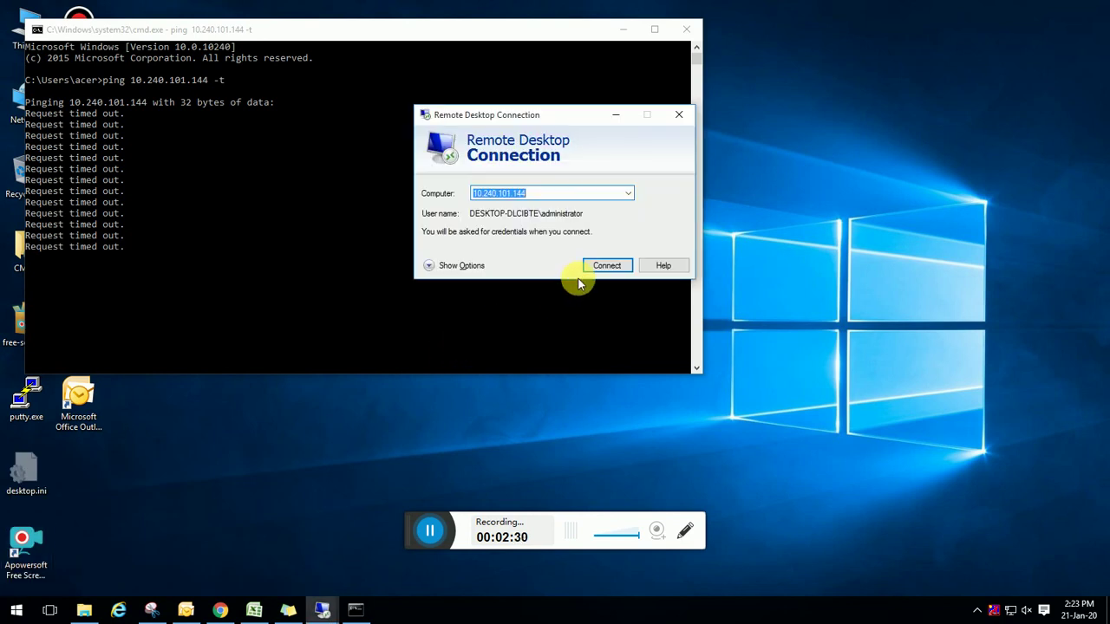
{"action": "left_click", "coordinate": [622, 266]}
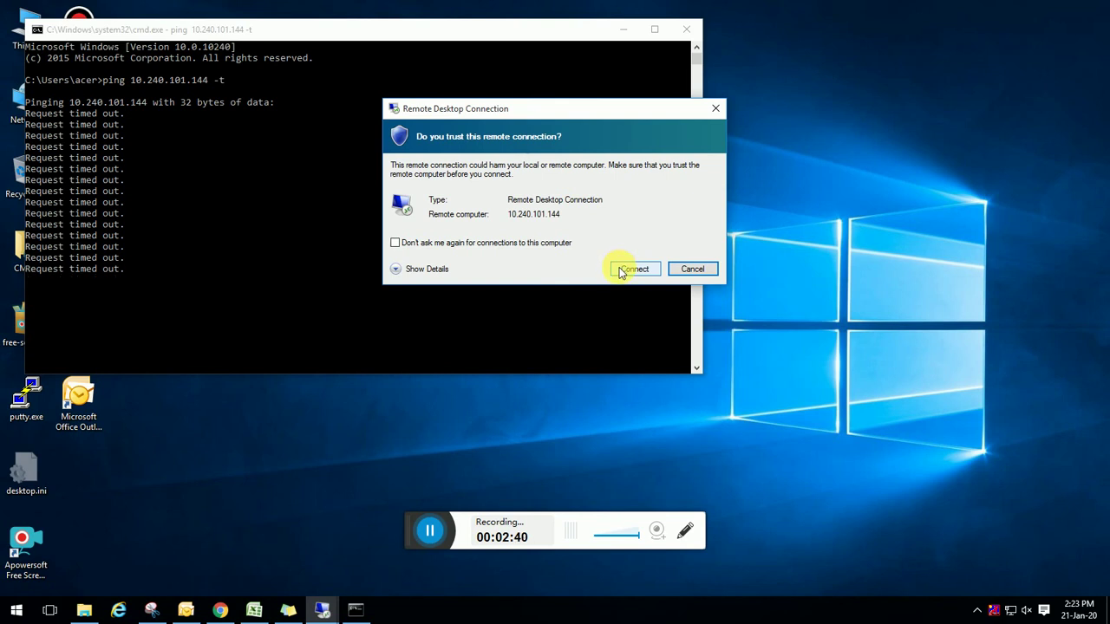
{"action": "left_click", "coordinate": [621, 267]}
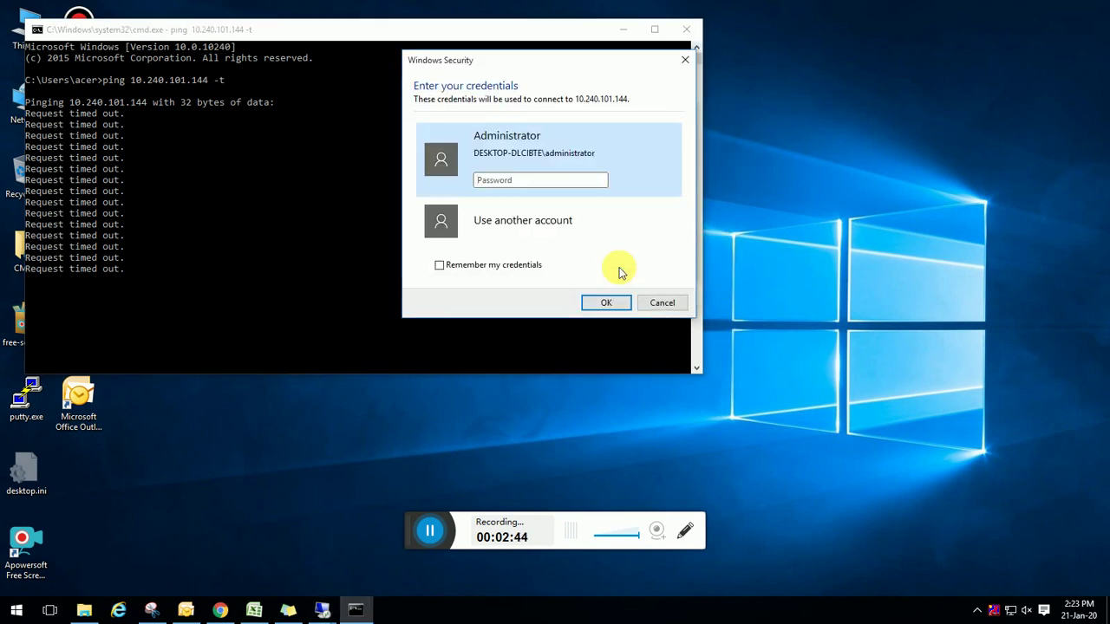
Step: Sign in with the administrator account password despite the certificate error and show the remote session full screen
{"action": "type", "text": "a"}
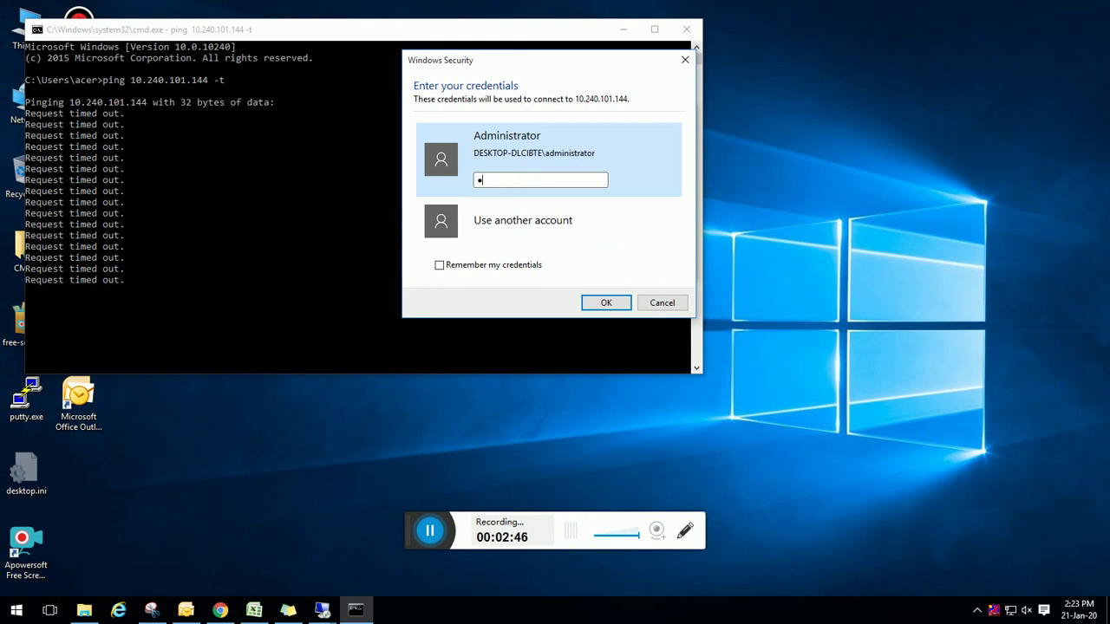
{"action": "type", "text": "aaaaaa"}
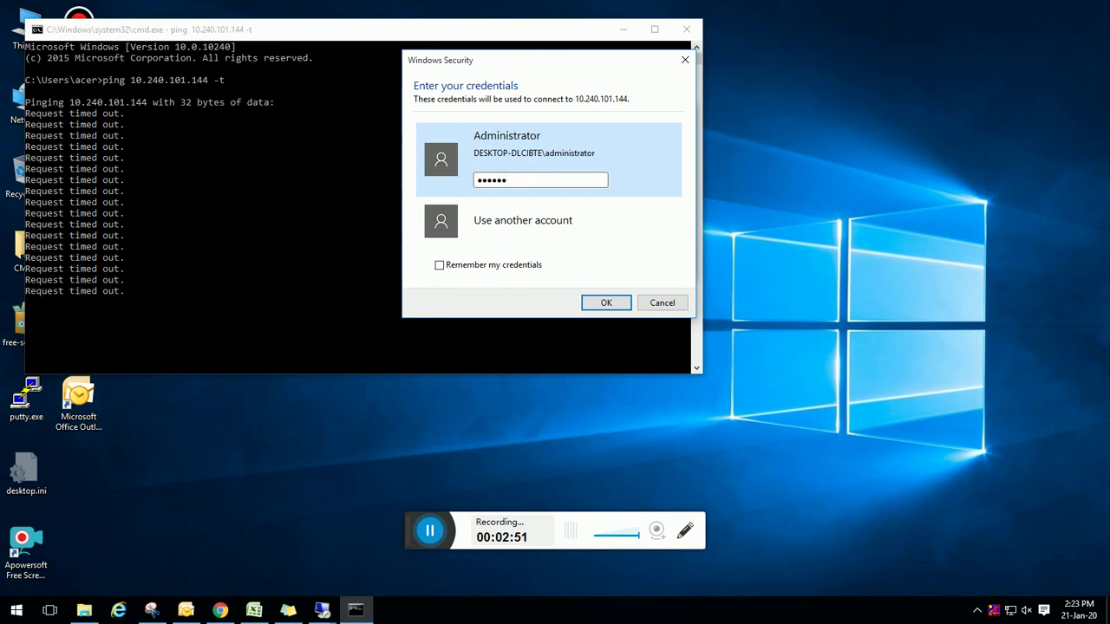
{"action": "type", "text": "a"}
{"action": "left_click", "coordinate": [590, 301]}
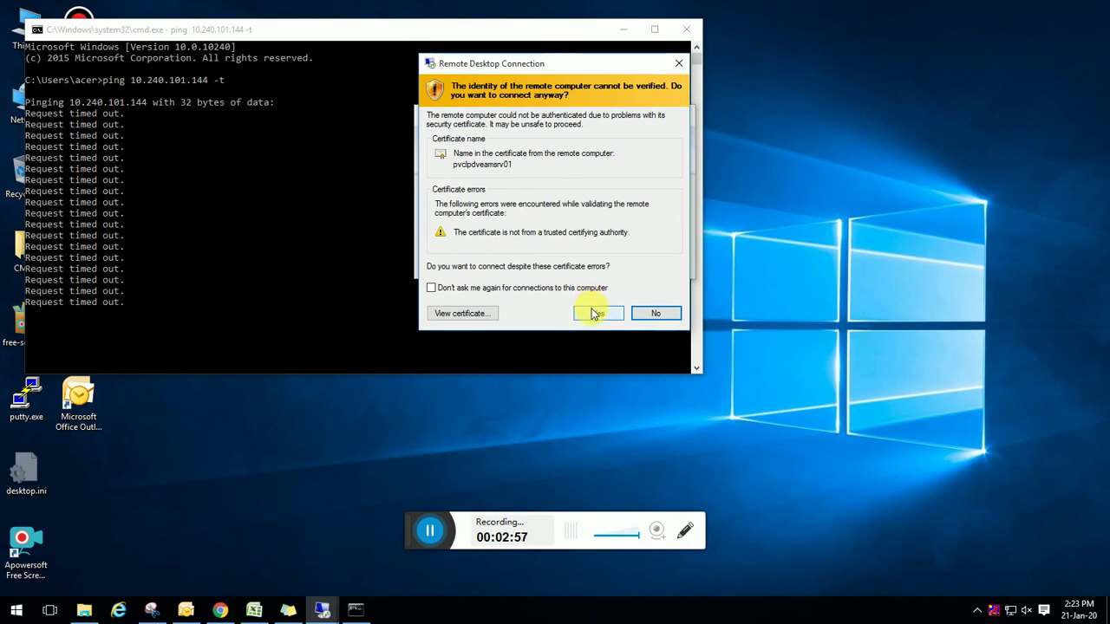
{"action": "left_click", "coordinate": [597, 314]}
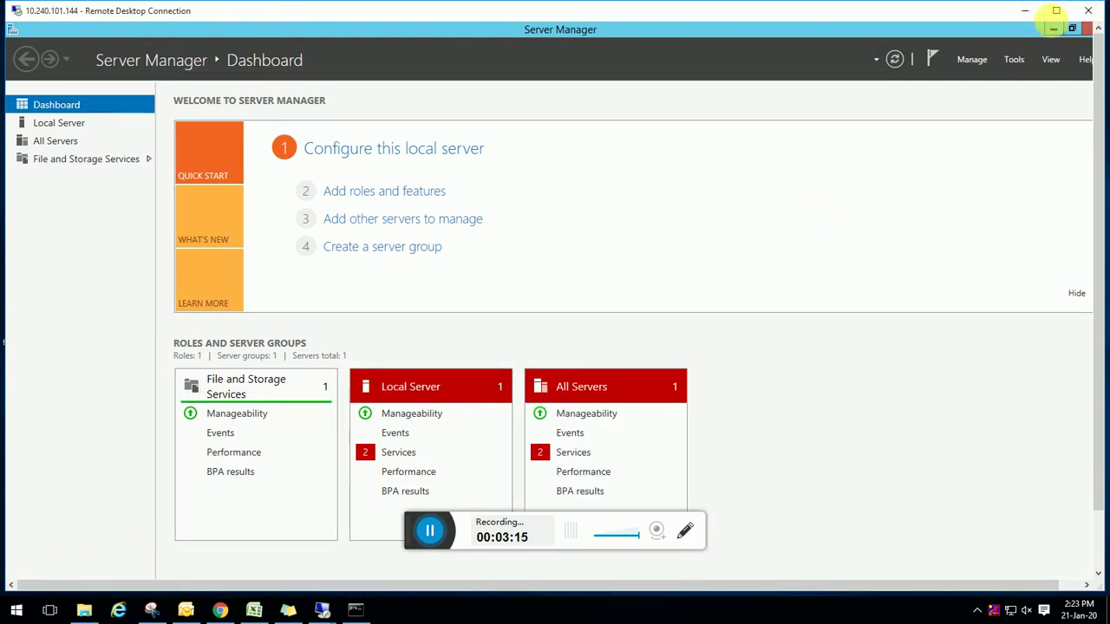
{"action": "left_click", "coordinate": [1056, 12]}
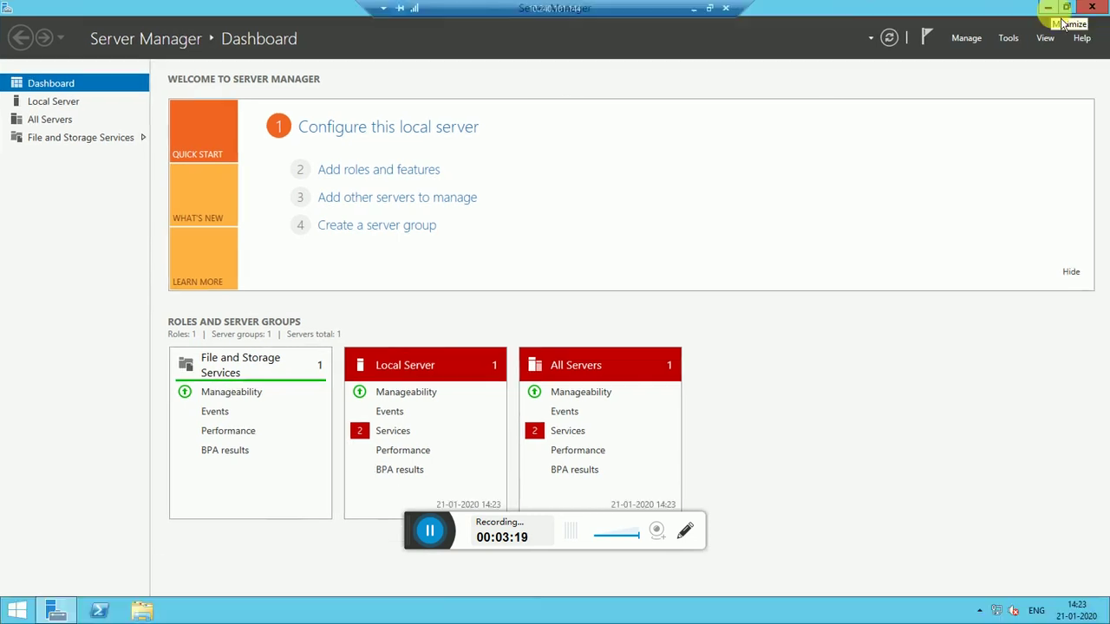
Step: Open the VEEM UPDATE folder on Local Disk (C:) in File Explorer
{"action": "left_click", "coordinate": [144, 612]}
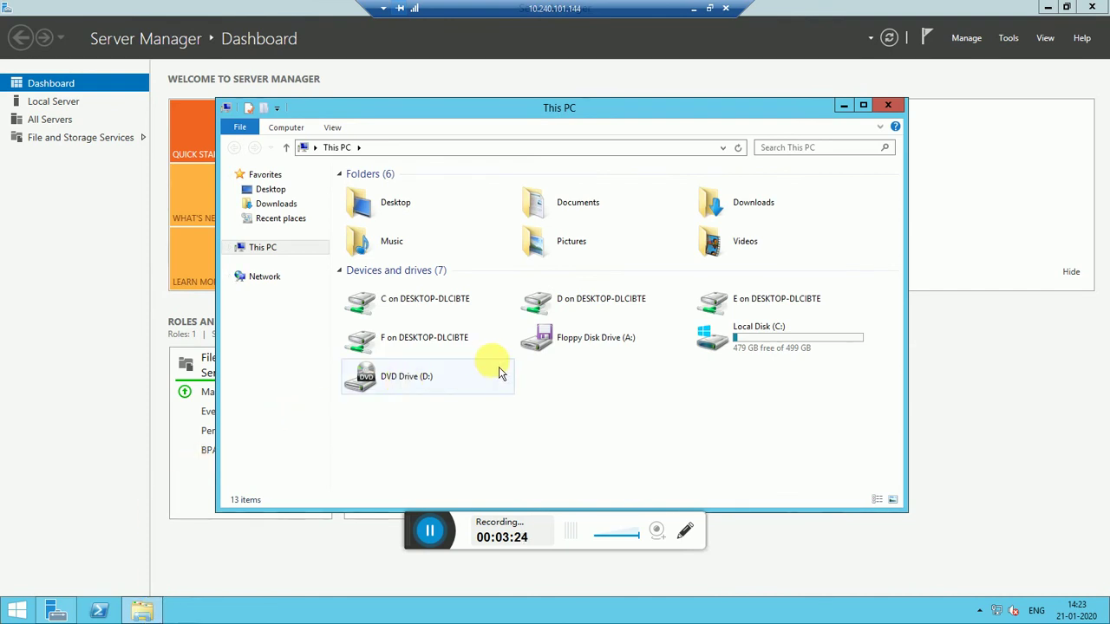
{"action": "left_click", "coordinate": [737, 345]}
{"action": "double_click", "coordinate": [737, 345]}
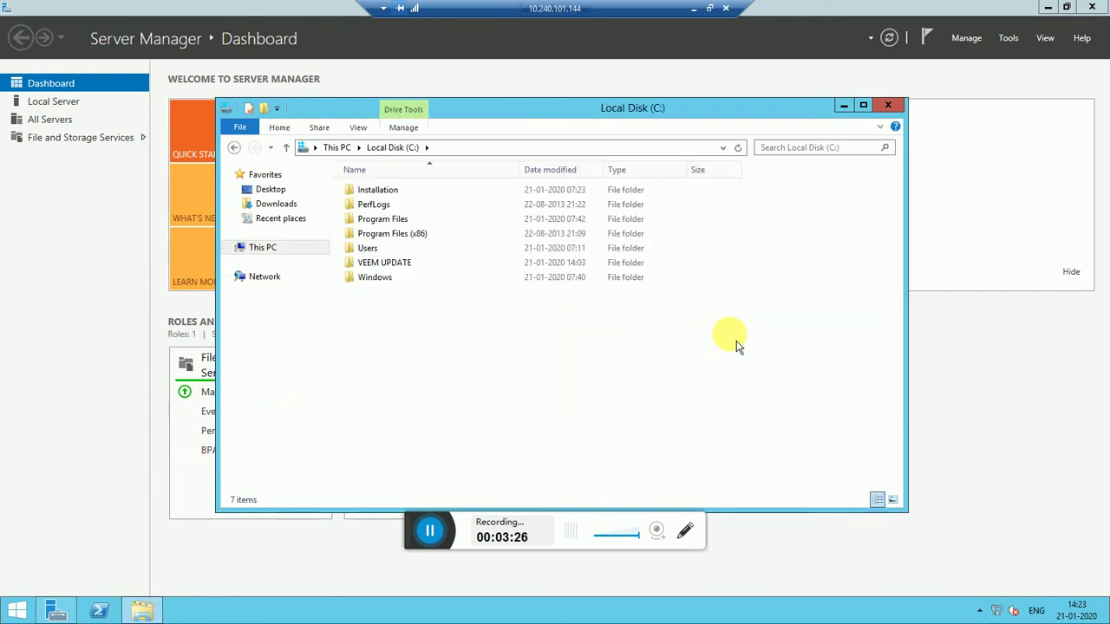
{"action": "double_click", "coordinate": [378, 268]}
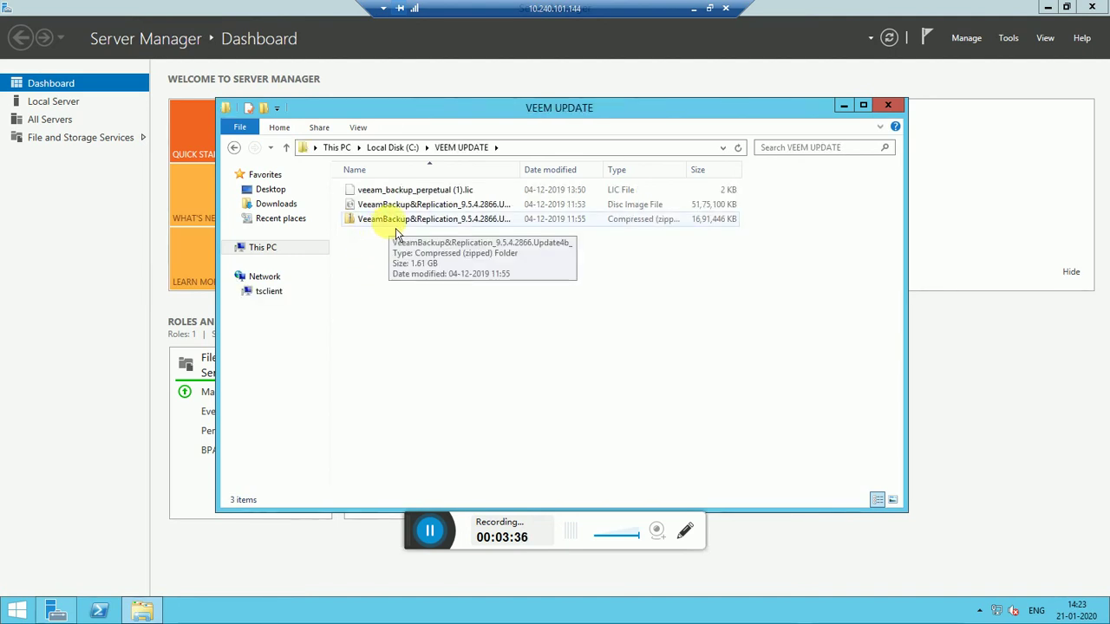
Step: Mount the VeeamBackup&Replication_9.5.4.2866 disc image from the VEEM UPDATE folder
{"action": "left_click", "coordinate": [396, 231]}
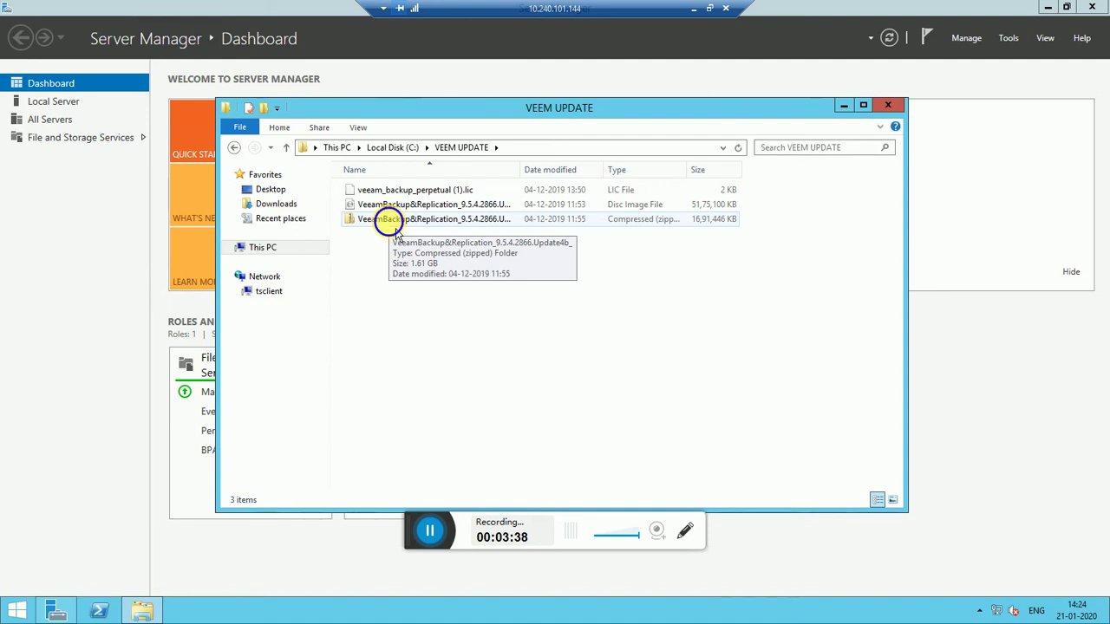
{"action": "right_click", "coordinate": [396, 227]}
{"action": "left_click", "coordinate": [396, 191]}
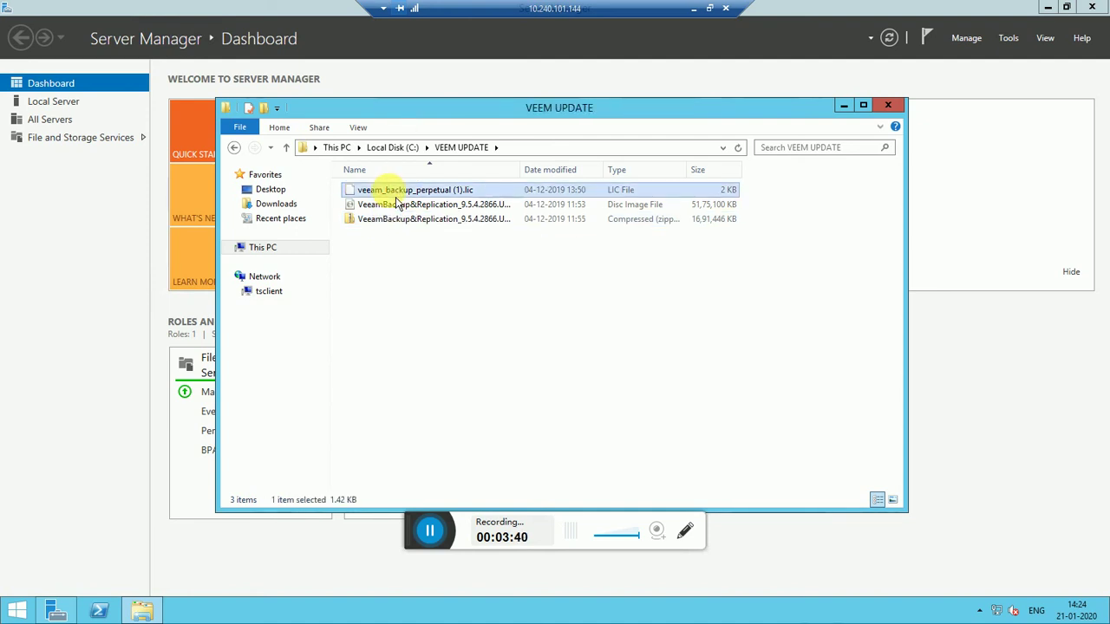
{"action": "left_click", "coordinate": [395, 208]}
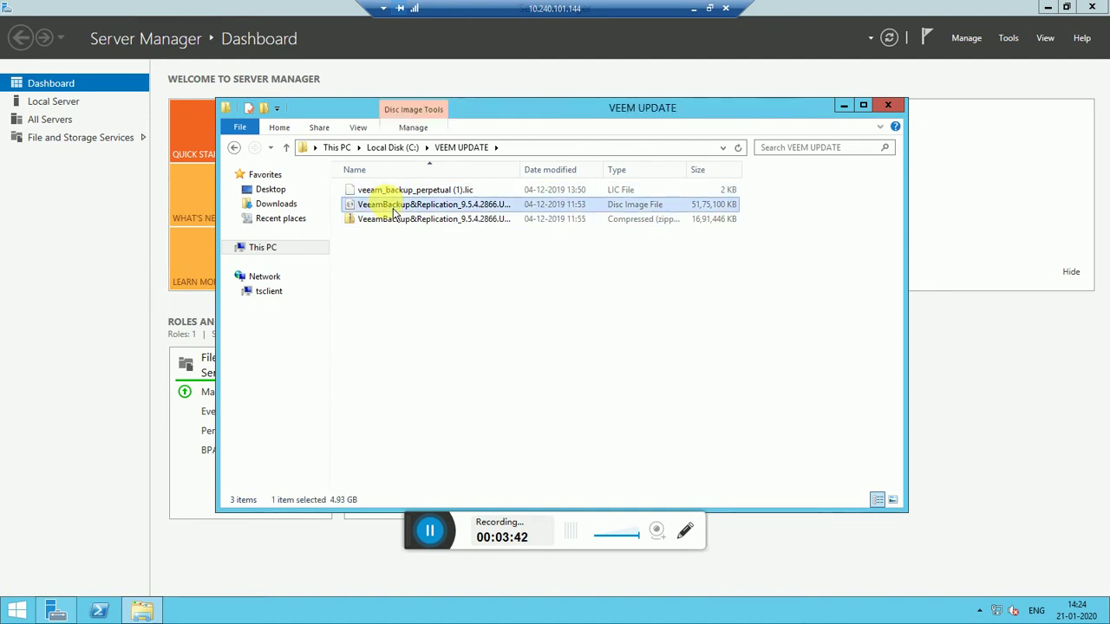
{"action": "right_click", "coordinate": [395, 208]}
{"action": "left_click", "coordinate": [415, 212]}
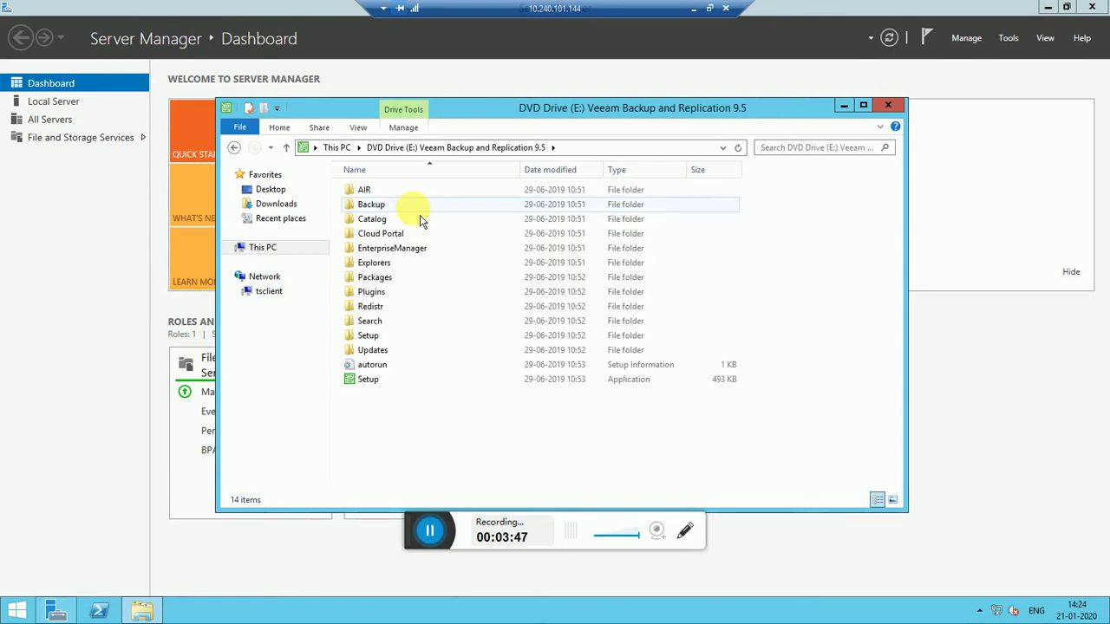
Step: Run Setup from the mounted disc as administrator and start installing the standalone Veeam Backup & Replication component
{"action": "right_click", "coordinate": [369, 382]}
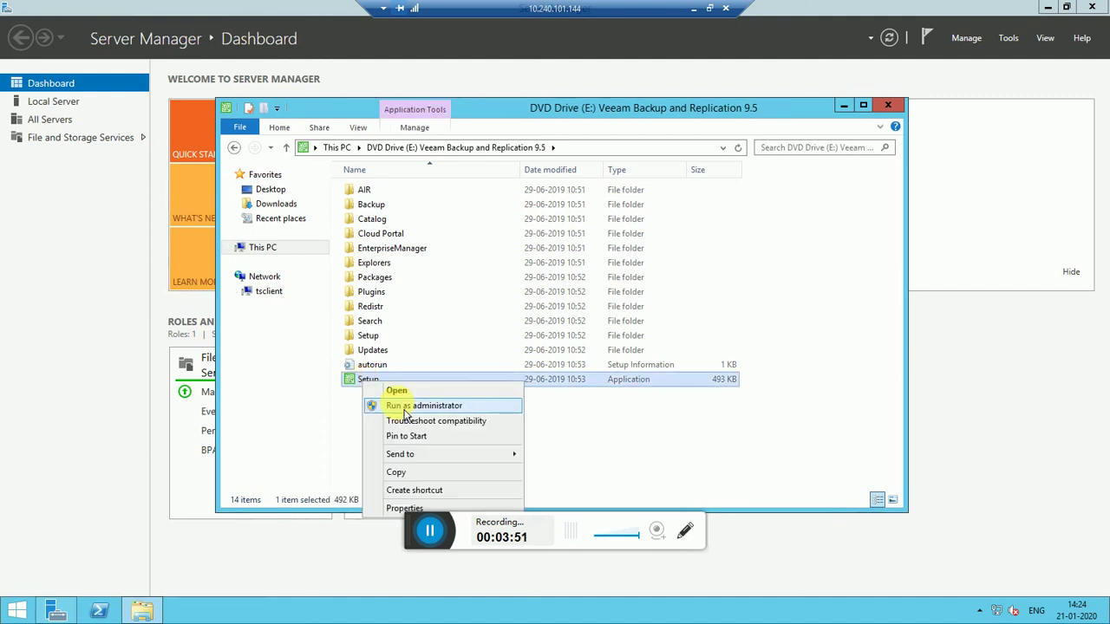
{"action": "left_click", "coordinate": [414, 409]}
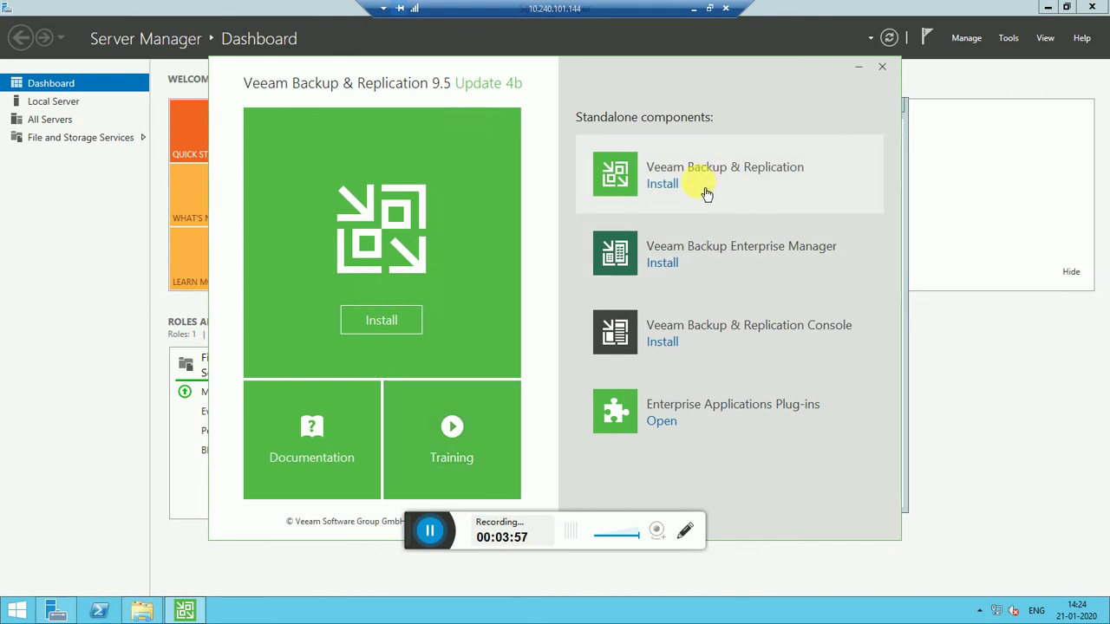
{"action": "left_click", "coordinate": [677, 193]}
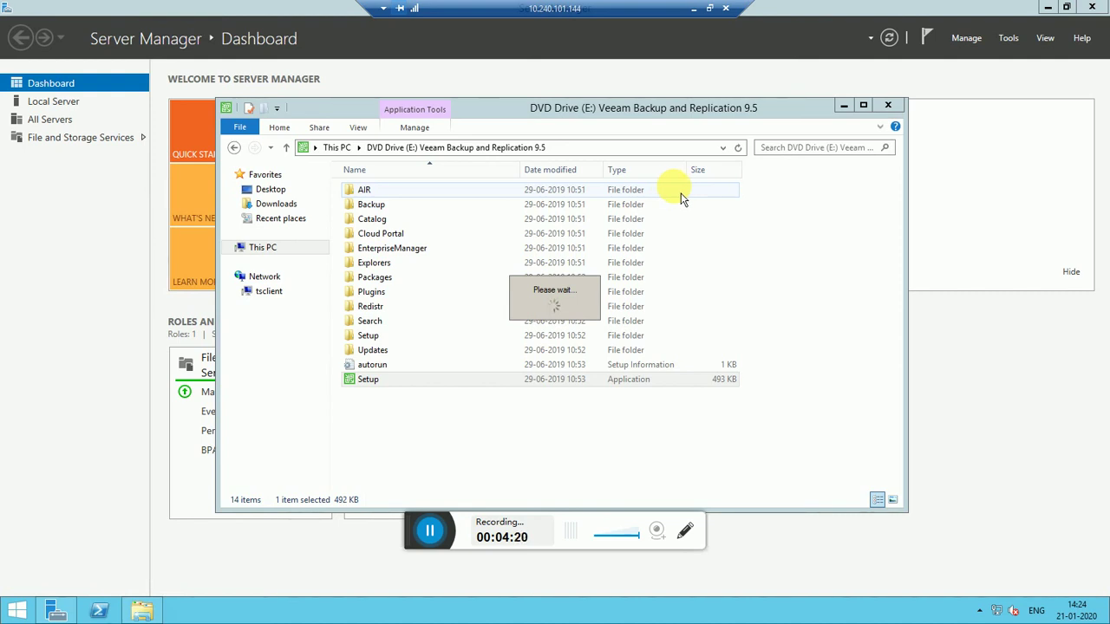
{"action": "left_click", "coordinate": [440, 525]}
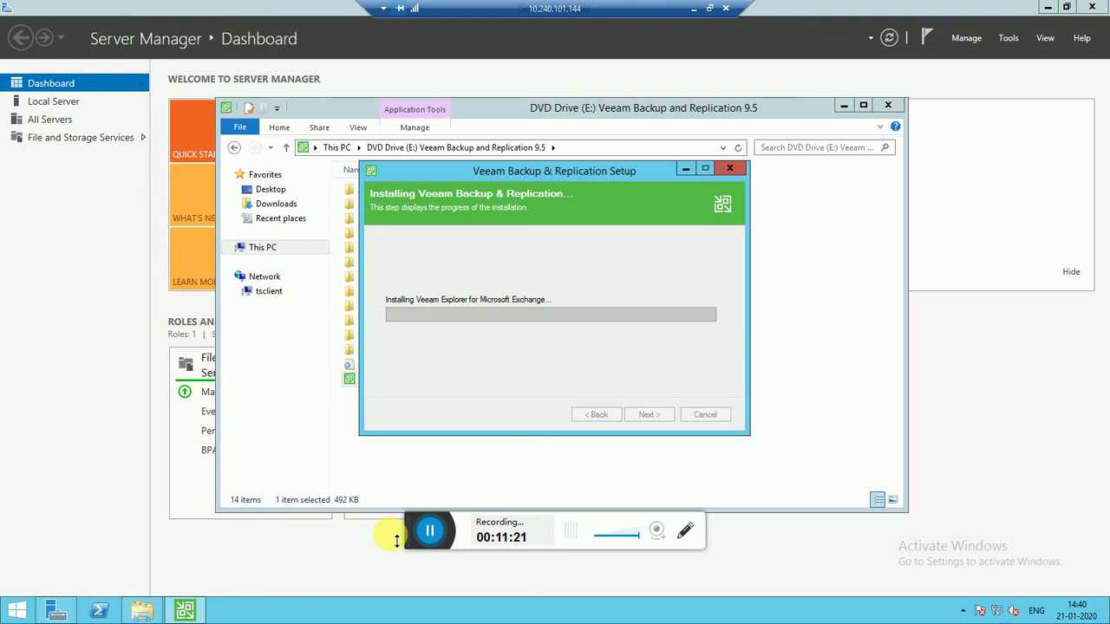
{"action": "left_click", "coordinate": [415, 532]}
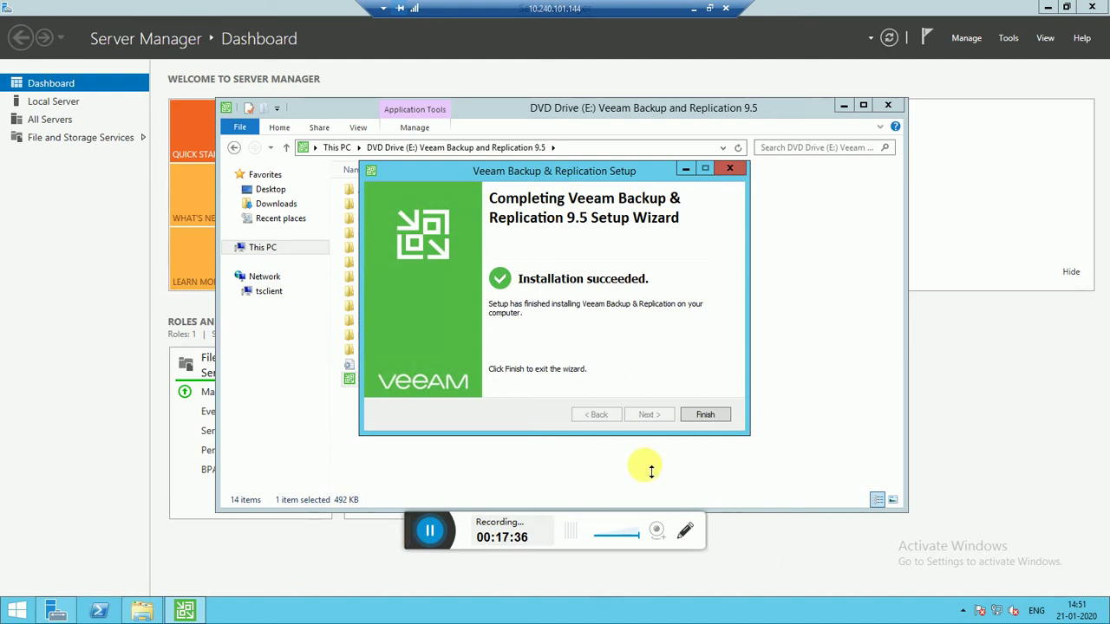
Step: Finish the Veeam setup wizard and close the setup launcher, the File Explorer window and Server Manager
{"action": "left_click", "coordinate": [706, 416]}
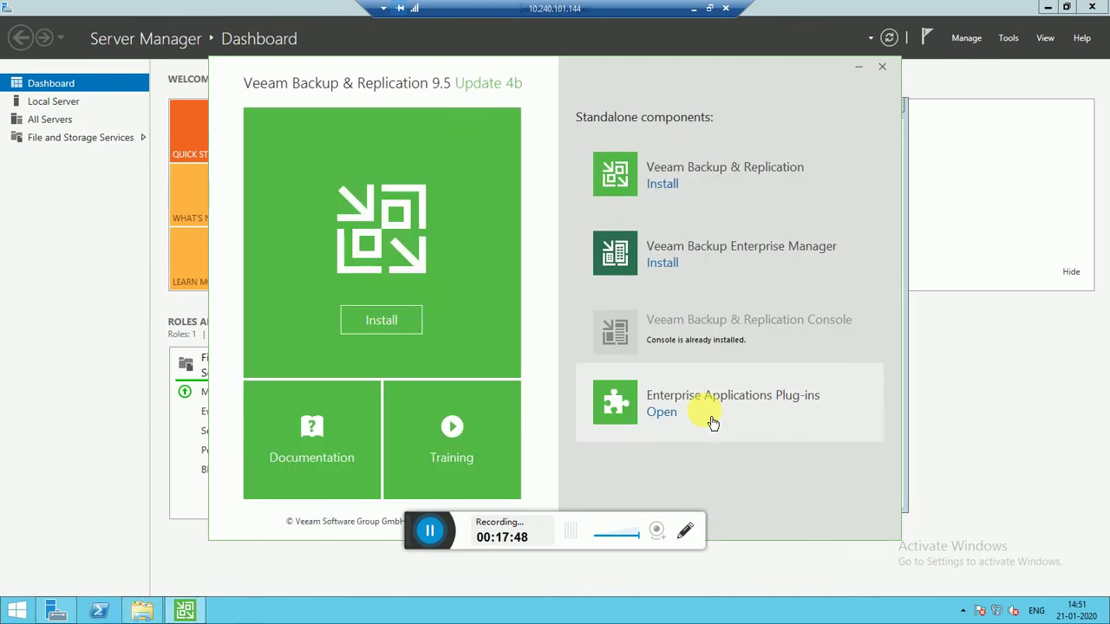
{"action": "left_click", "coordinate": [431, 532]}
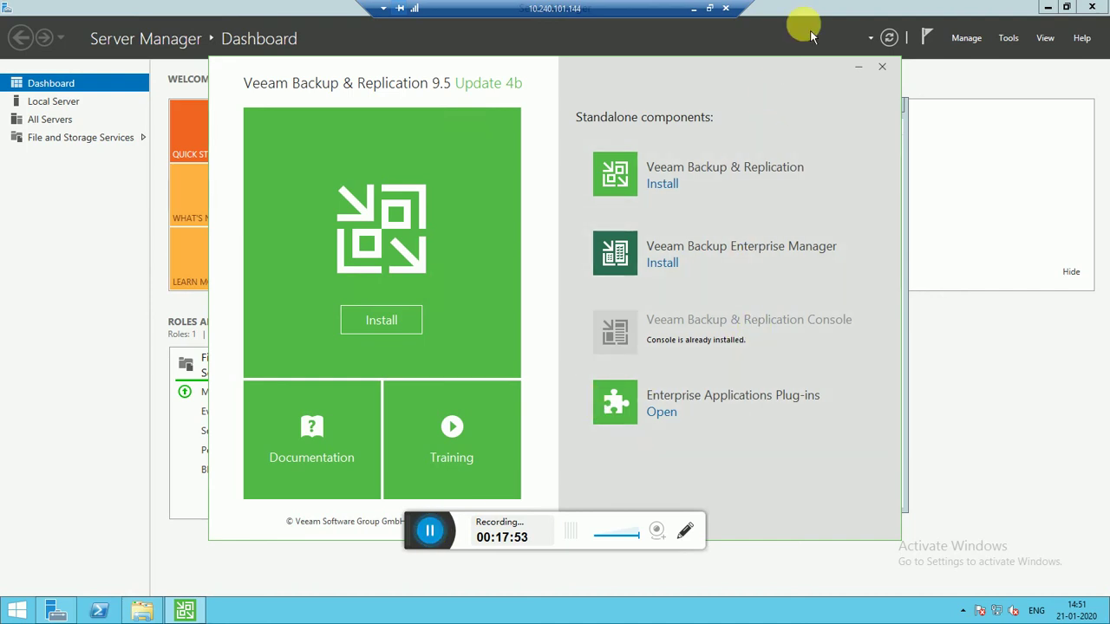
{"action": "left_click", "coordinate": [888, 76]}
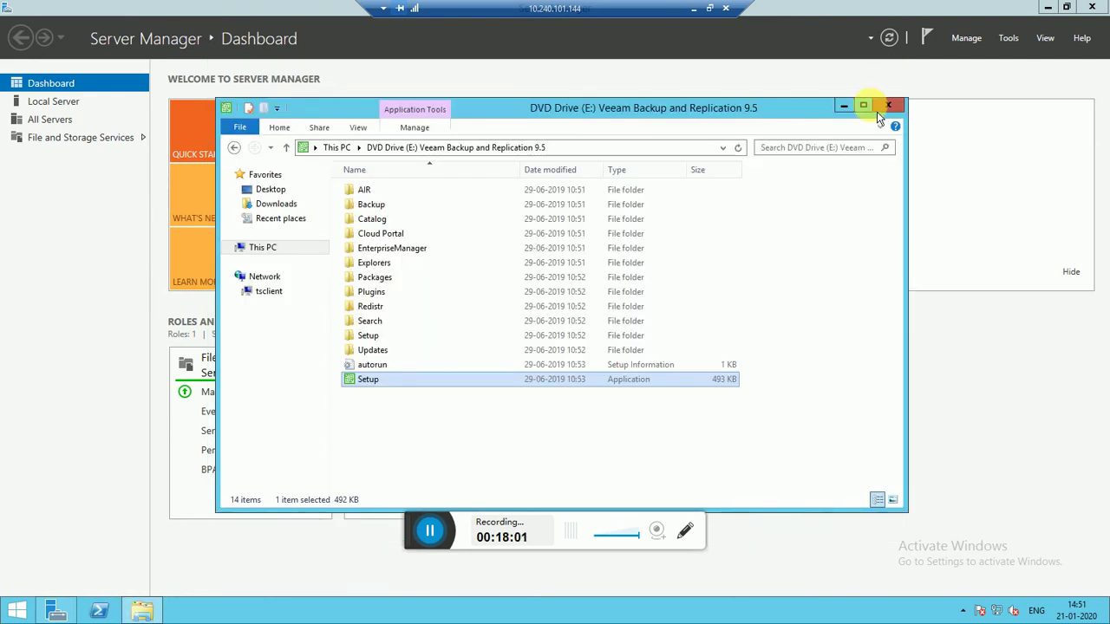
{"action": "left_click", "coordinate": [896, 109]}
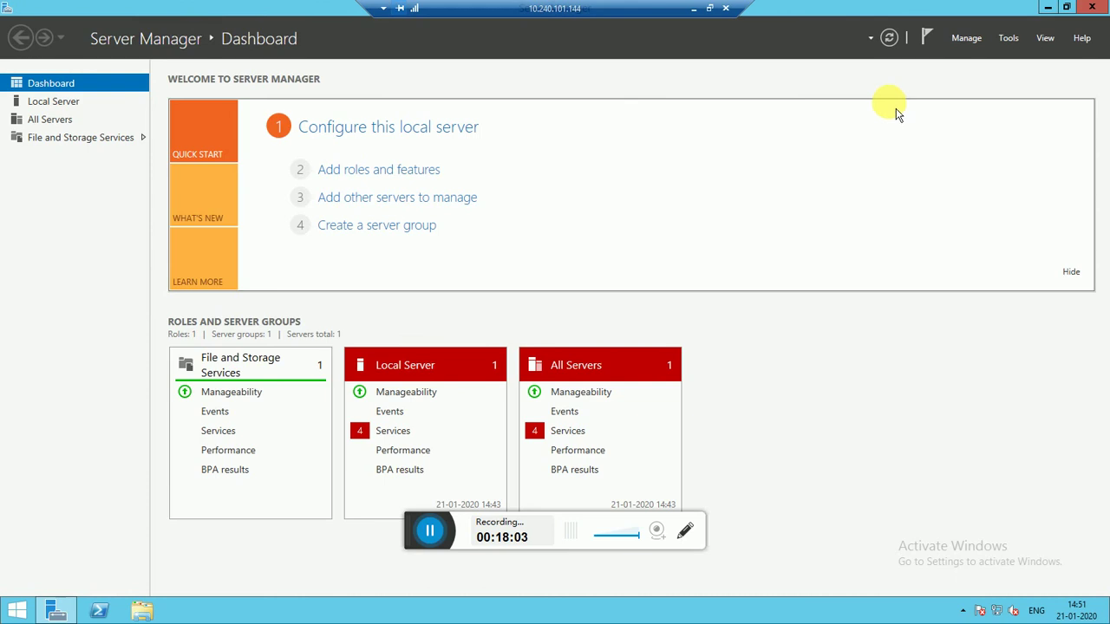
{"action": "left_click", "coordinate": [1092, 7]}
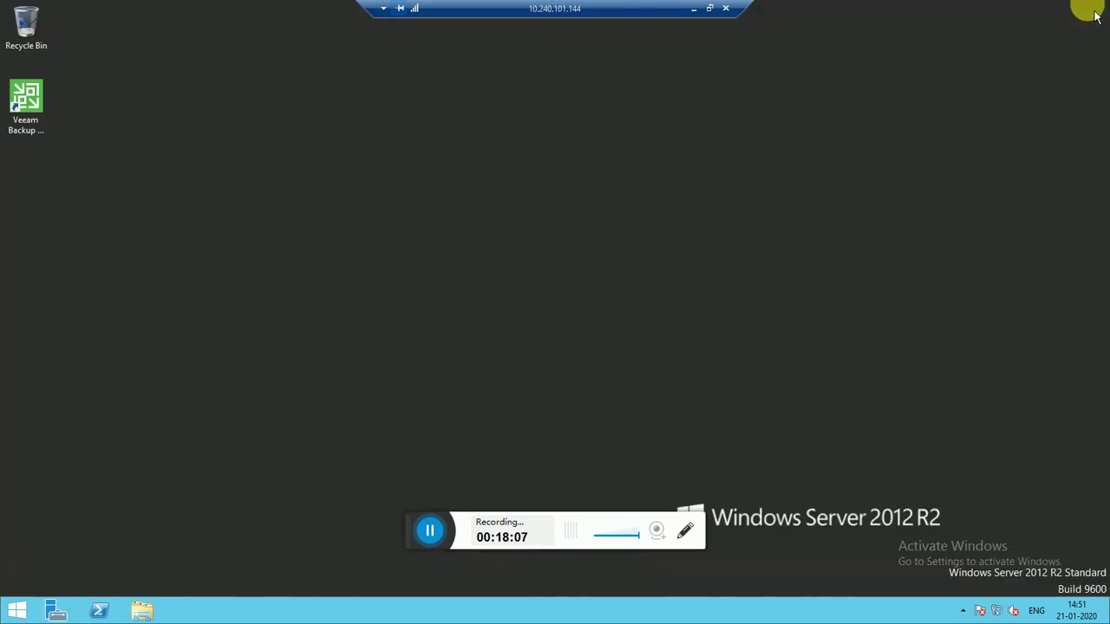
Step: Open the Veeam Backup & Replication console from the desktop, connect to localhost with Windows session authentication, and maximize it
{"action": "right_click", "coordinate": [25, 96]}
{"action": "left_click", "coordinate": [66, 136]}
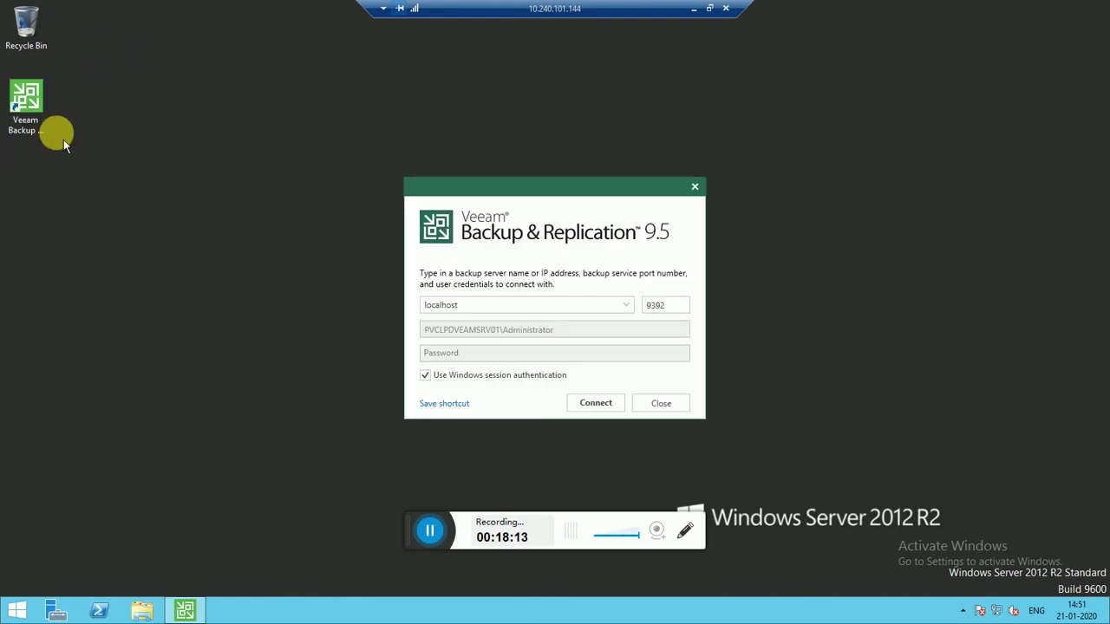
{"action": "left_click", "coordinate": [605, 416]}
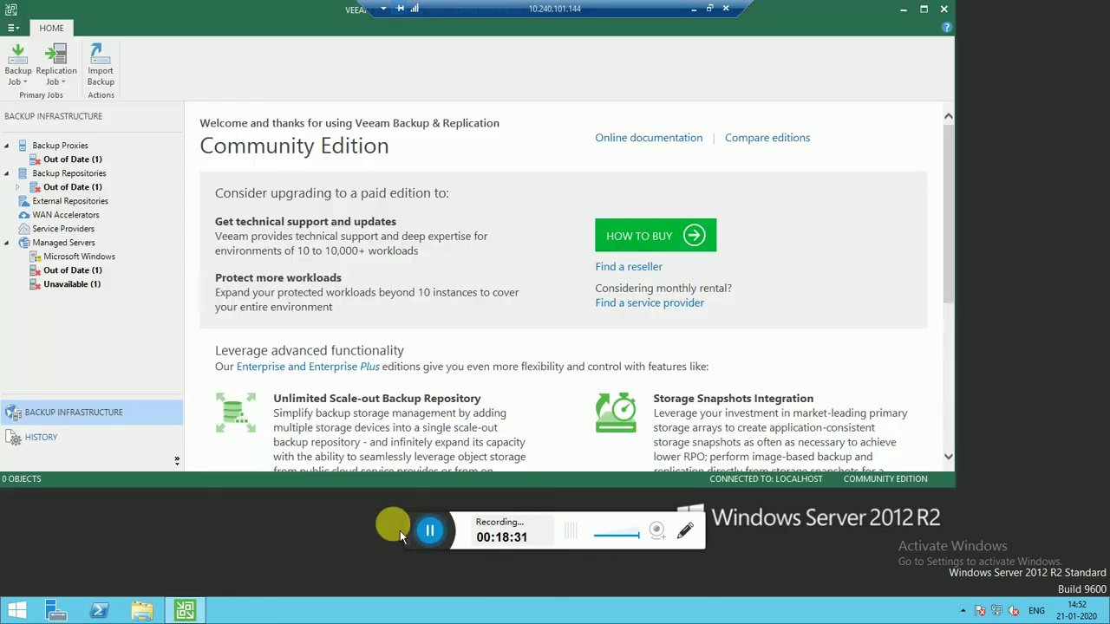
{"action": "left_click", "coordinate": [923, 11]}
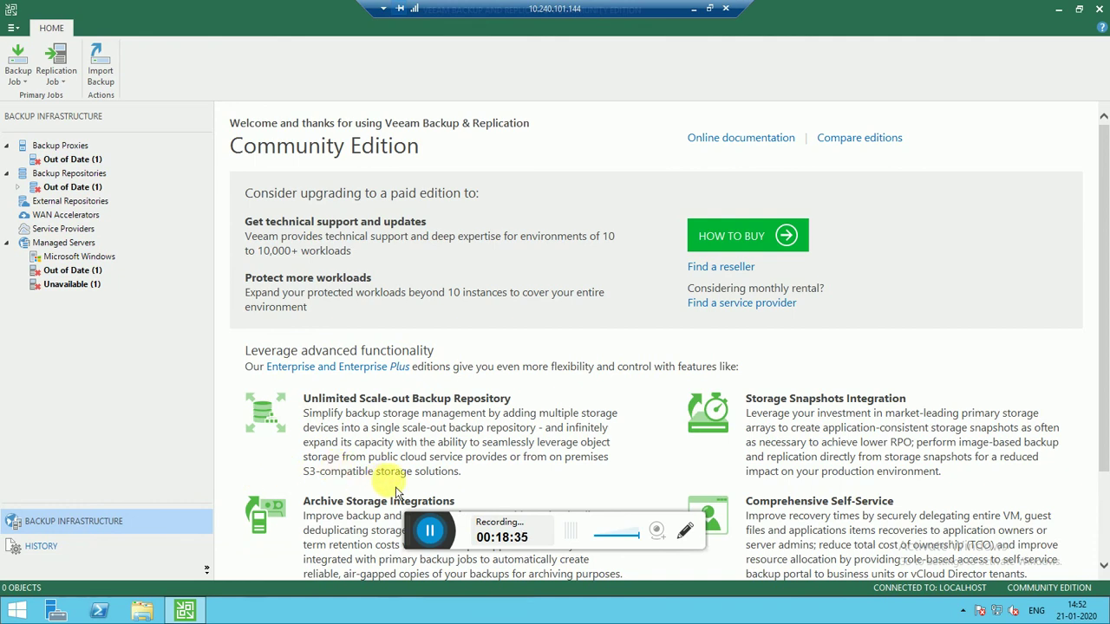